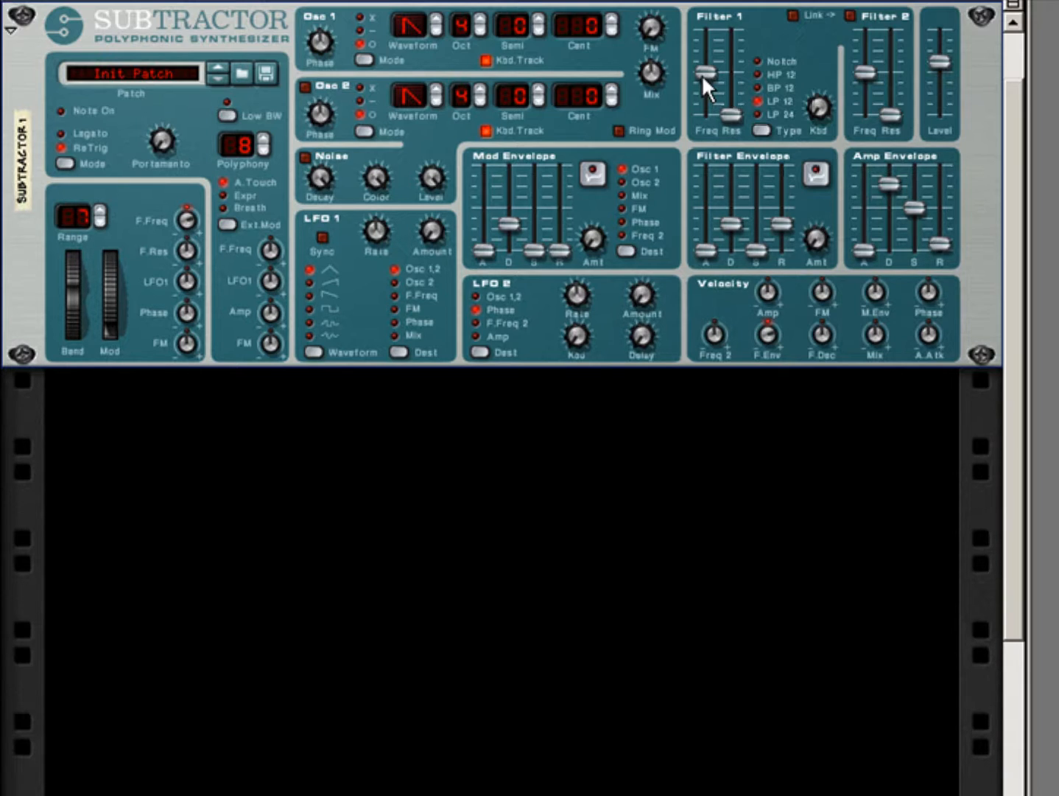
# Sweep Filter 1's LP 12 frequency down to 26 and up to 99, and raise its resonance to 79.
pyautogui.moveTo(701, 71); pyautogui.dragTo(701, 96)
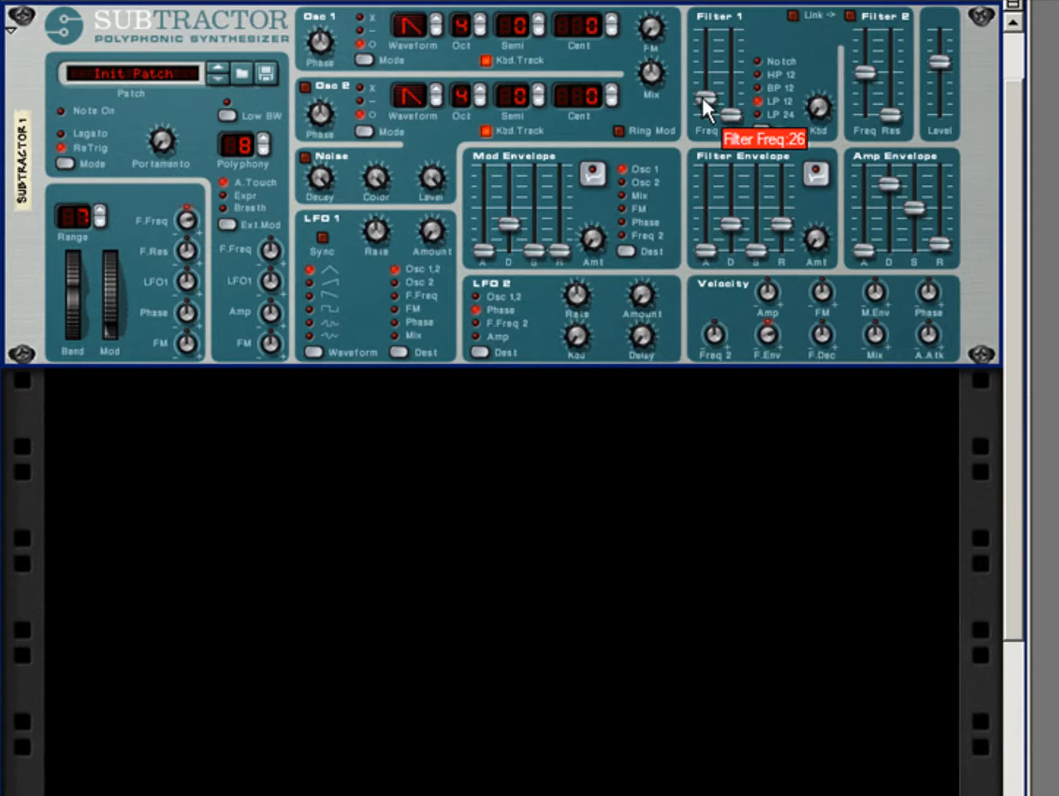
pyautogui.moveTo(702, 97); pyautogui.dragTo(702, 46)
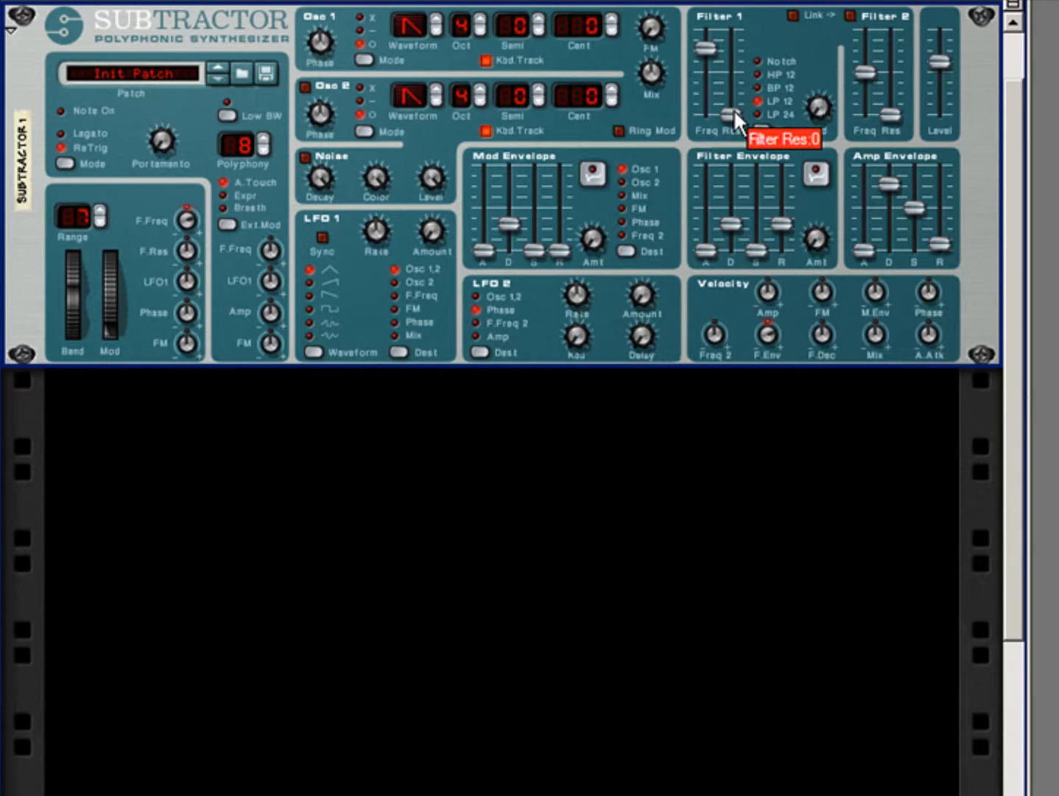
pyautogui.moveTo(734, 112); pyautogui.dragTo(734, 57)
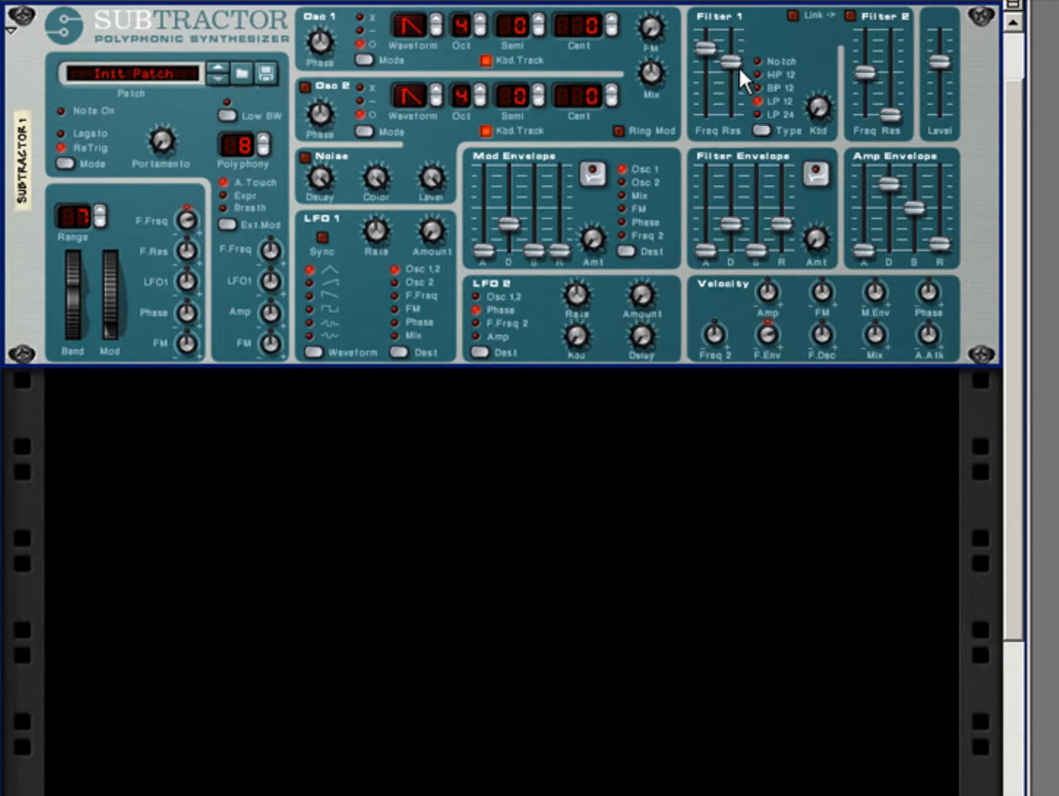
pyautogui.moveTo(739, 67)
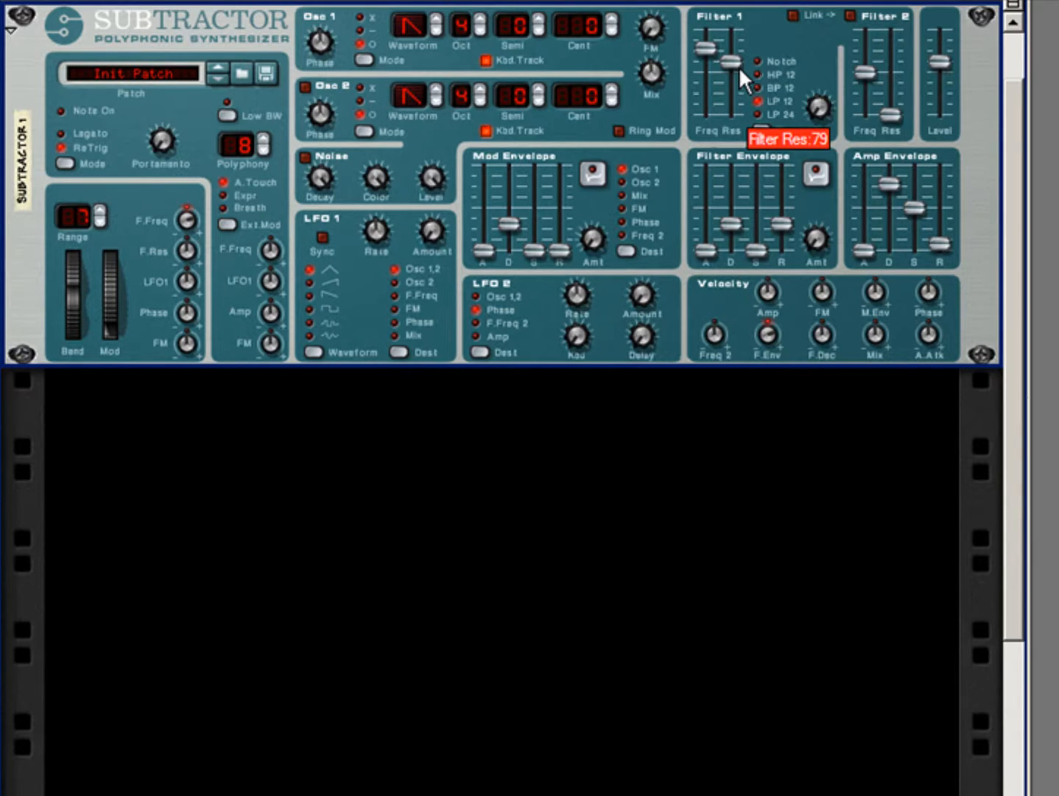
pyautogui.moveTo(714, 51)
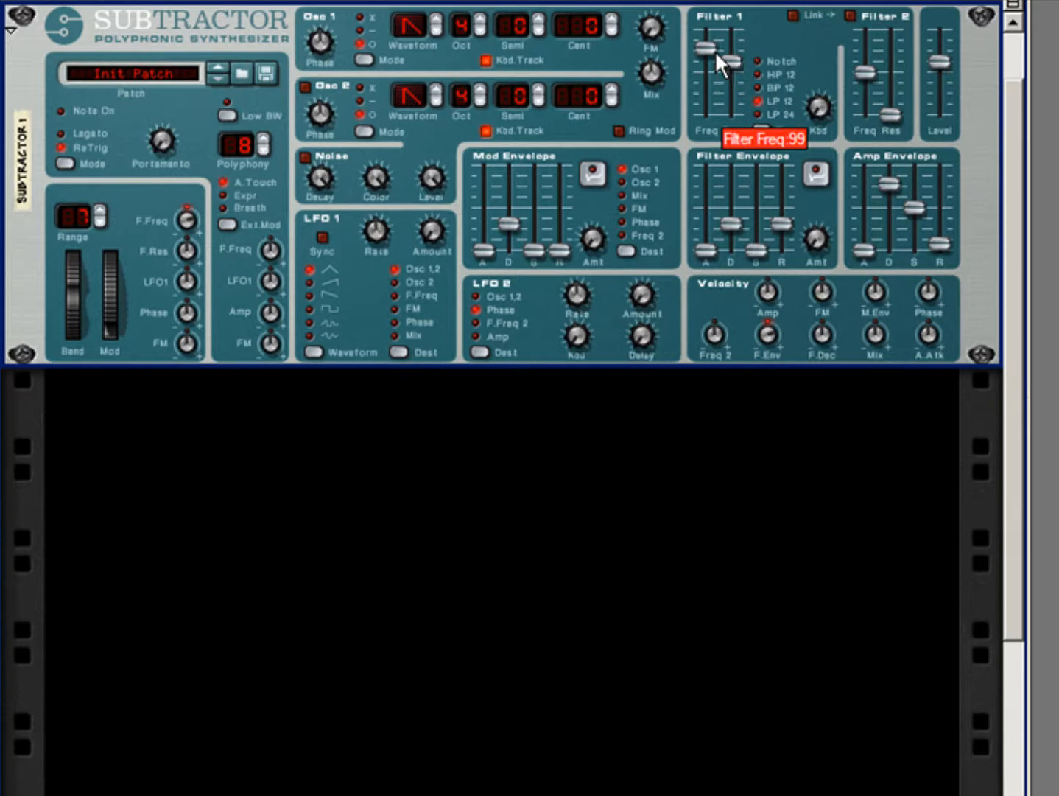
# Sweep the resonant low-pass filter's frequency down in two stages and return the Filter 1 resonance to 0.
pyautogui.moveTo(712, 51); pyautogui.dragTo(711, 75)
pyautogui.moveTo(713, 76); pyautogui.dragTo(712, 98)
pyautogui.moveTo(711, 98); pyautogui.dragTo(737, 119)
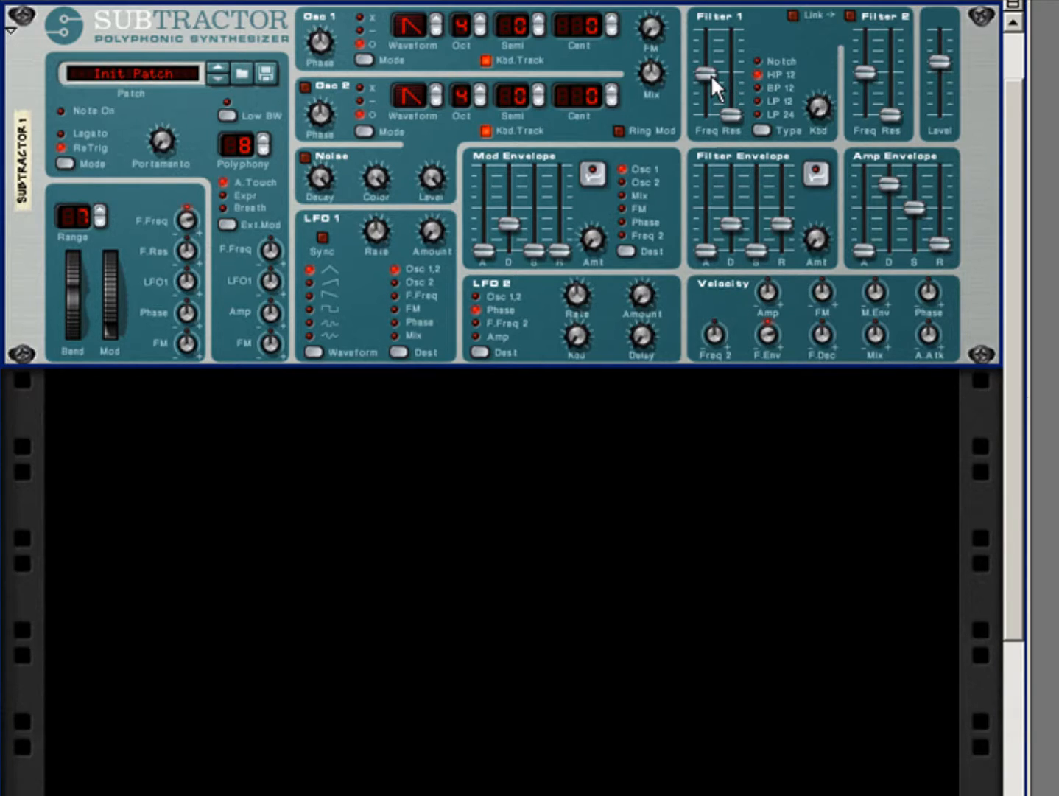
# With Filter 1 on HP 12, sweep its frequency up to 97 and back down, and raise its resonance to 91 before resetting it to 0.
pyautogui.moveTo(711, 75); pyautogui.dragTo(713, 50)
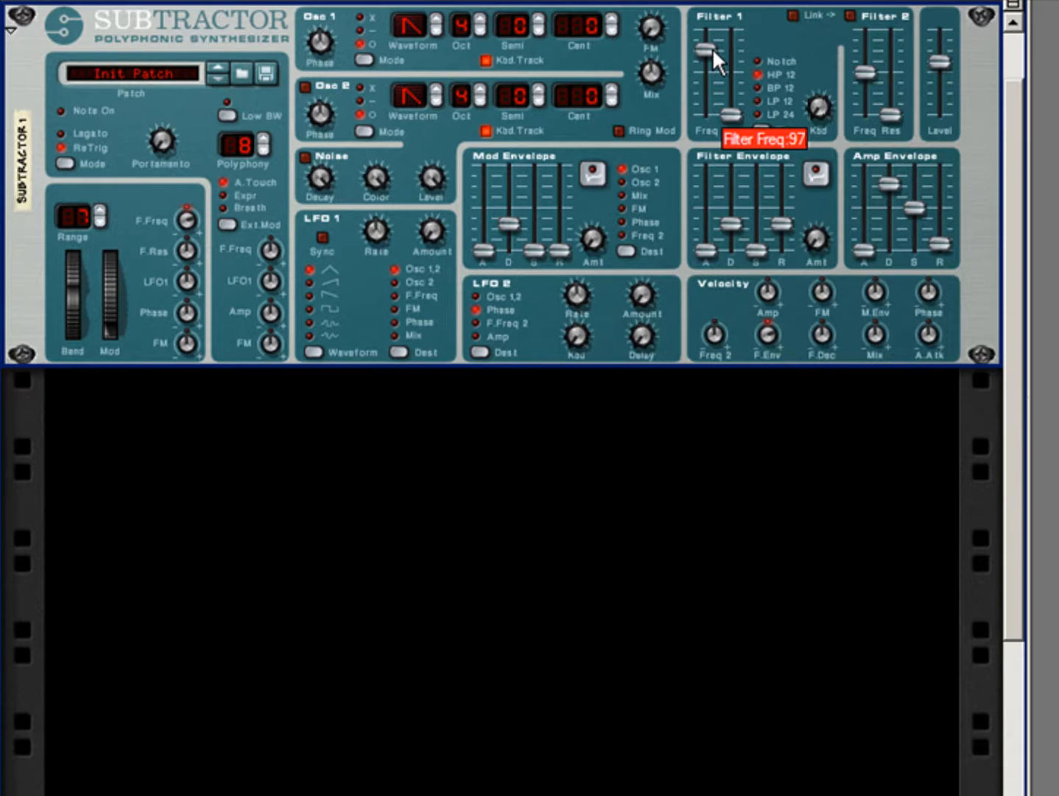
pyautogui.moveTo(713, 50); pyautogui.dragTo(713, 93)
pyautogui.moveTo(708, 93); pyautogui.dragTo(728, 54)
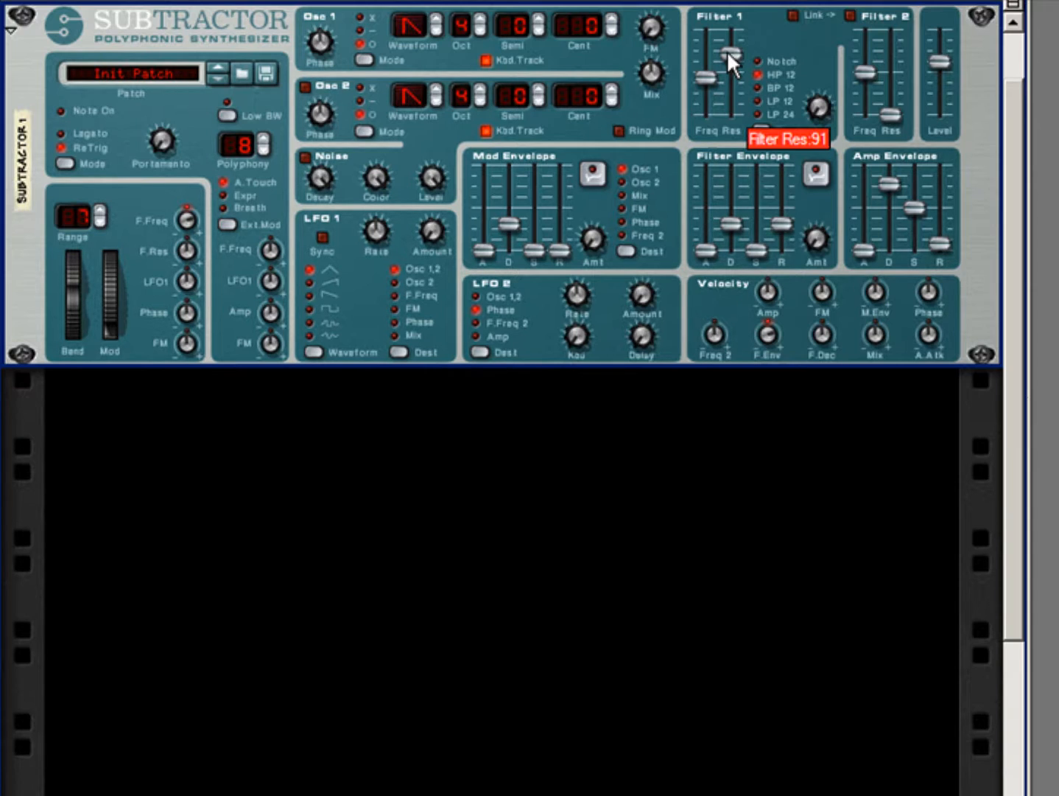
pyautogui.moveTo(727, 50); pyautogui.dragTo(730, 123)
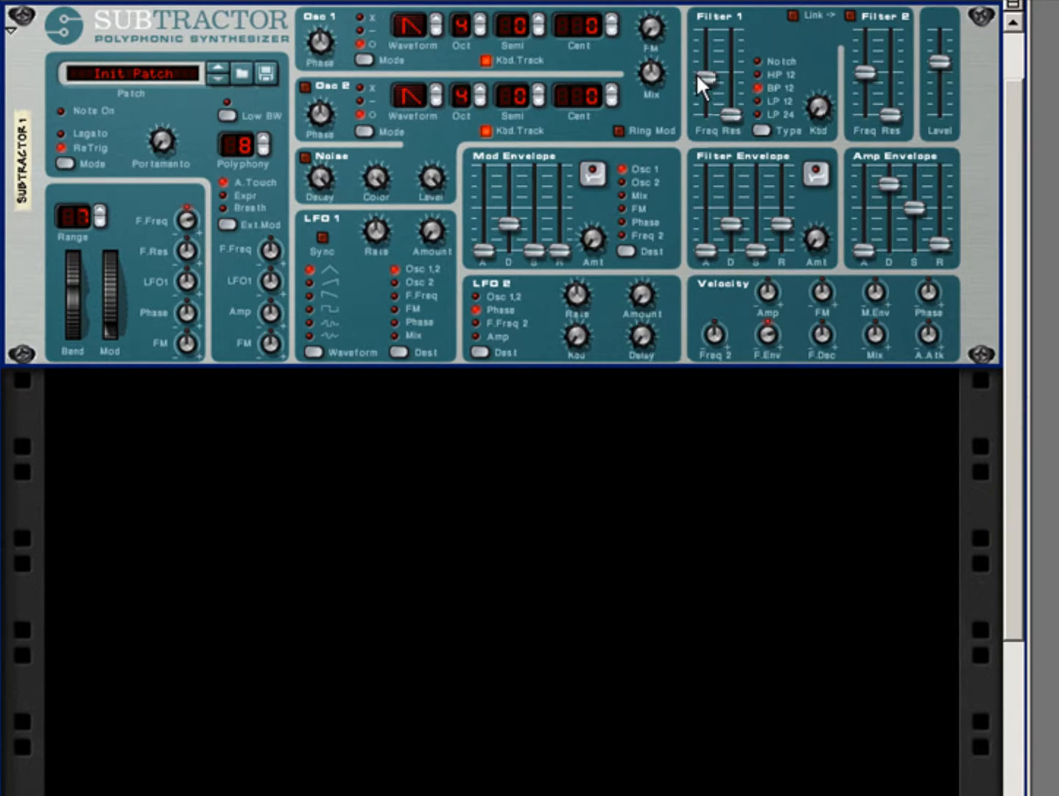
# With Filter 1 on BP 12, sweep its frequency up and down, and raise its resonance before returning it to 0.
pyautogui.moveTo(701, 74)
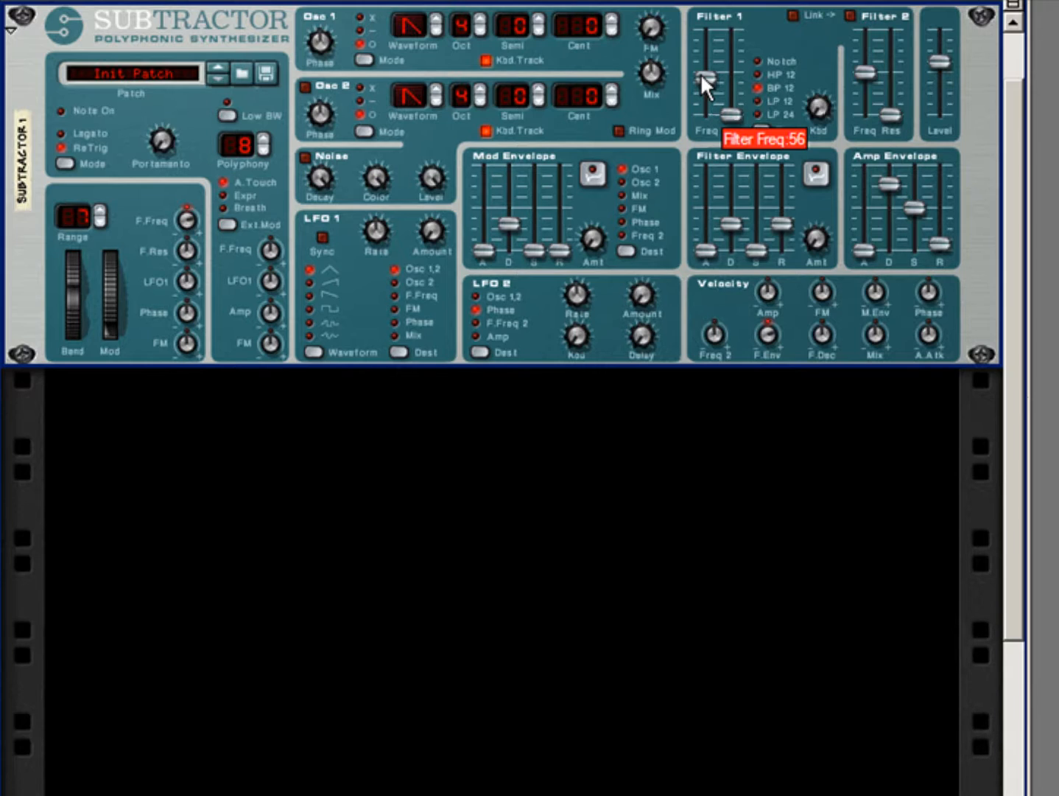
pyautogui.moveTo(701, 74); pyautogui.dragTo(700, 42)
pyautogui.moveTo(701, 43); pyautogui.dragTo(701, 90)
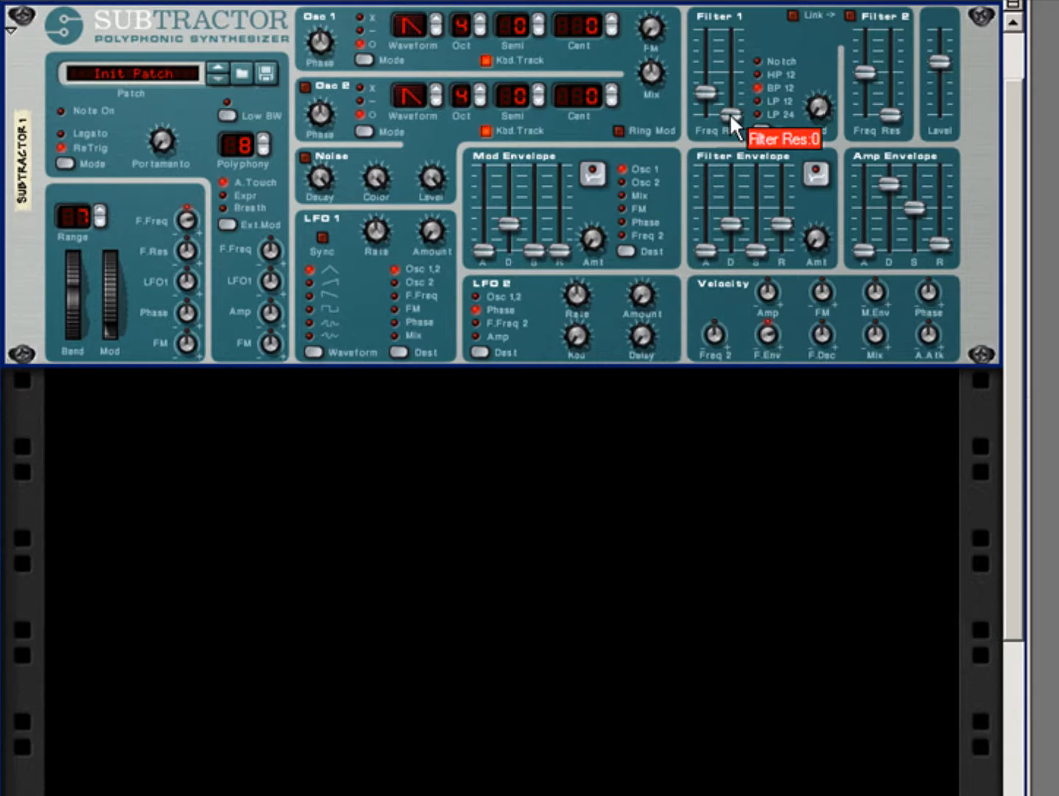
pyautogui.moveTo(733, 117)
pyautogui.mouseDown()
pyautogui.moveTo(730, 72)
pyautogui.moveTo(734, 130)
pyautogui.mouseUp()
pyautogui.moveTo(731, 116); pyautogui.dragTo(731, 49)
pyautogui.moveTo(731, 51); pyautogui.dragTo(737, 136)
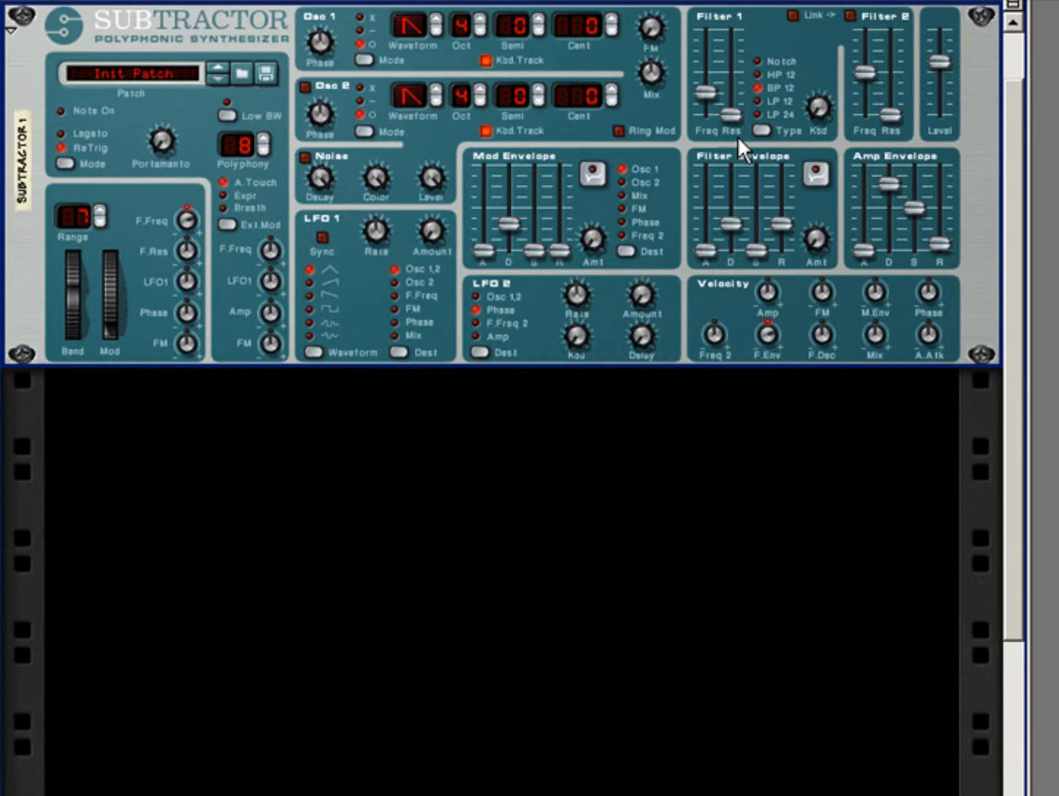
# Raise the band-pass filter's frequency above the middle, and push its resonance to 95 before returning it to 0.
pyautogui.moveTo(698, 94); pyautogui.dragTo(699, 64)
pyautogui.moveTo(727, 115); pyautogui.dragTo(731, 55)
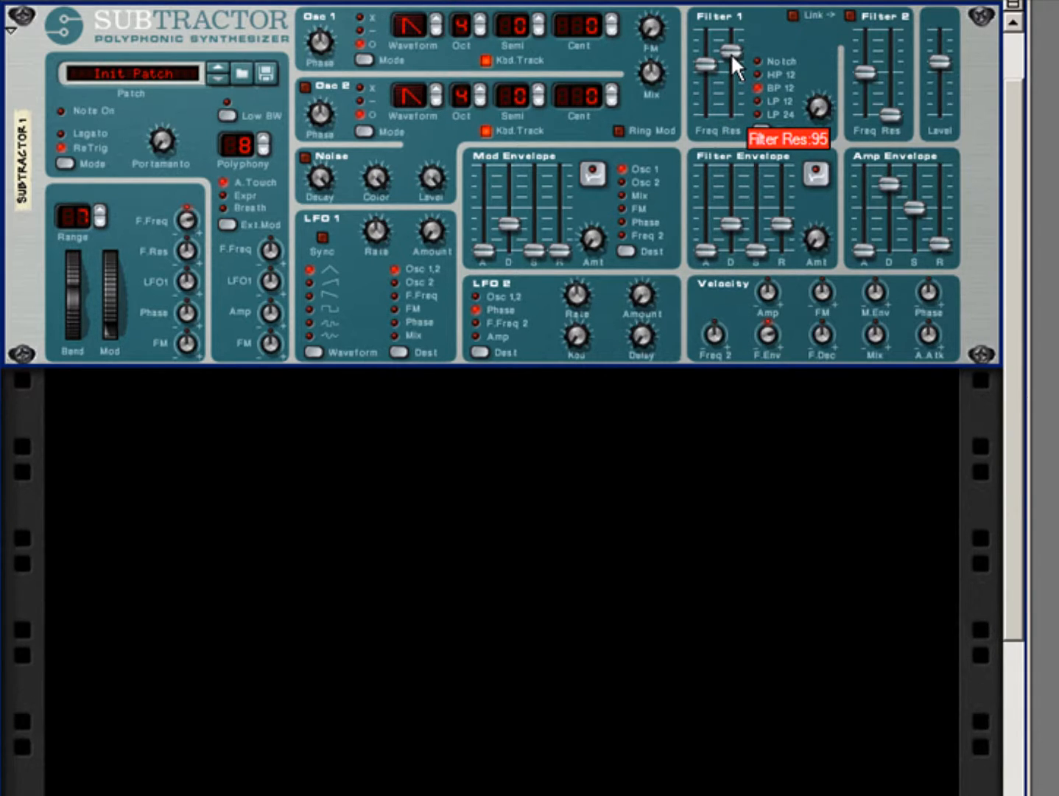
pyautogui.moveTo(731, 53); pyautogui.dragTo(738, 119)
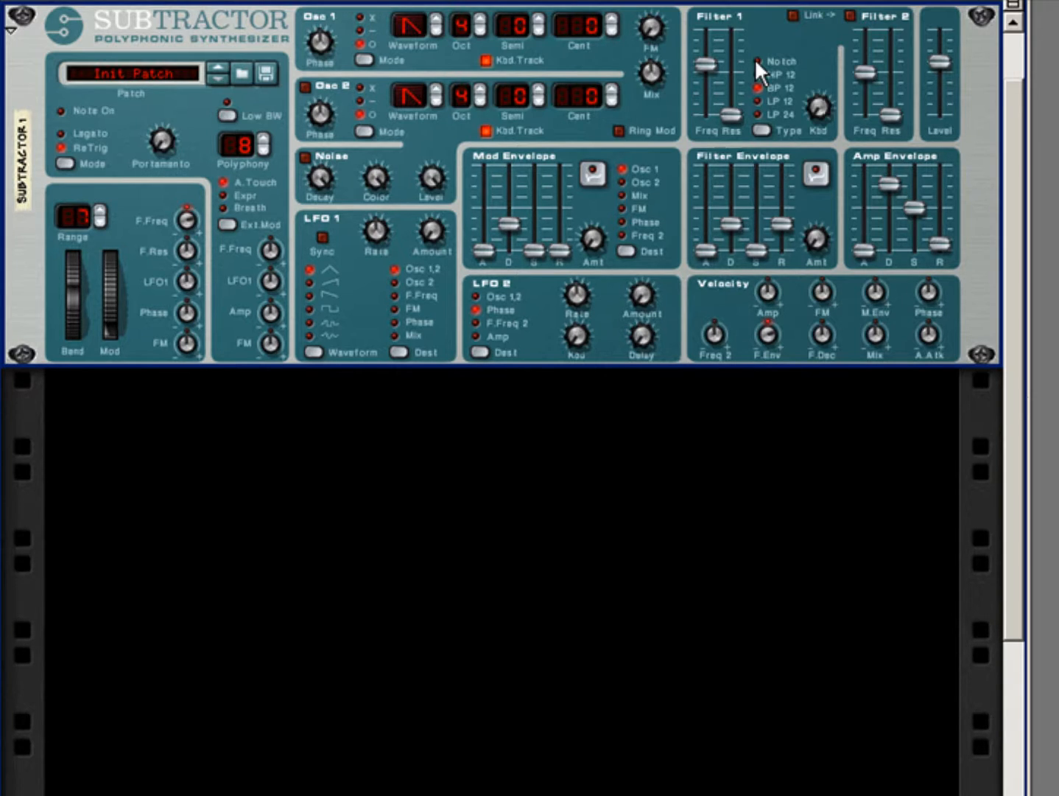
# Bring Filter 1's frequency back to about the middle, try the Notch type and set the type to LP 12.
pyautogui.moveTo(713, 66)
pyautogui.mouseDown()
pyautogui.moveTo(710, 105)
pyautogui.moveTo(705, 56)
pyautogui.moveTo(700, 74)
pyautogui.mouseUp()
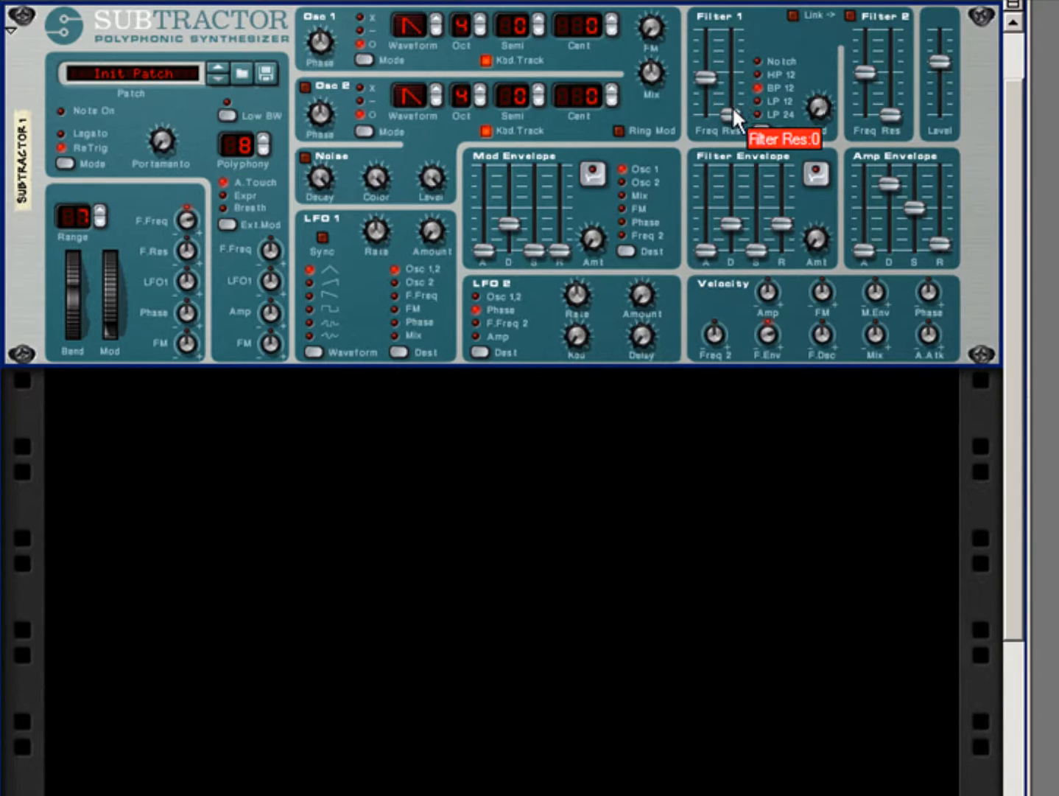
pyautogui.moveTo(707, 78); pyautogui.dragTo(708, 73)
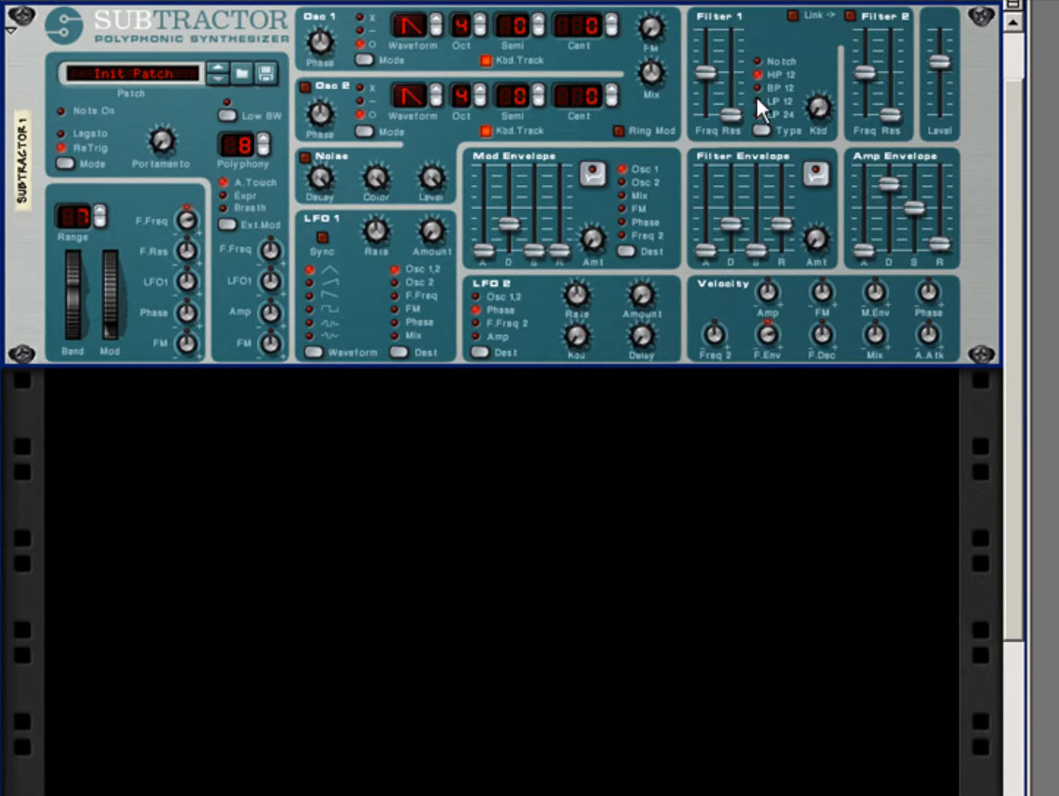
pyautogui.click(754, 63)
pyautogui.click(759, 101)
# Raise the filter envelope's attack well above the middle and turn up its amount.
pyautogui.moveTo(698, 249)
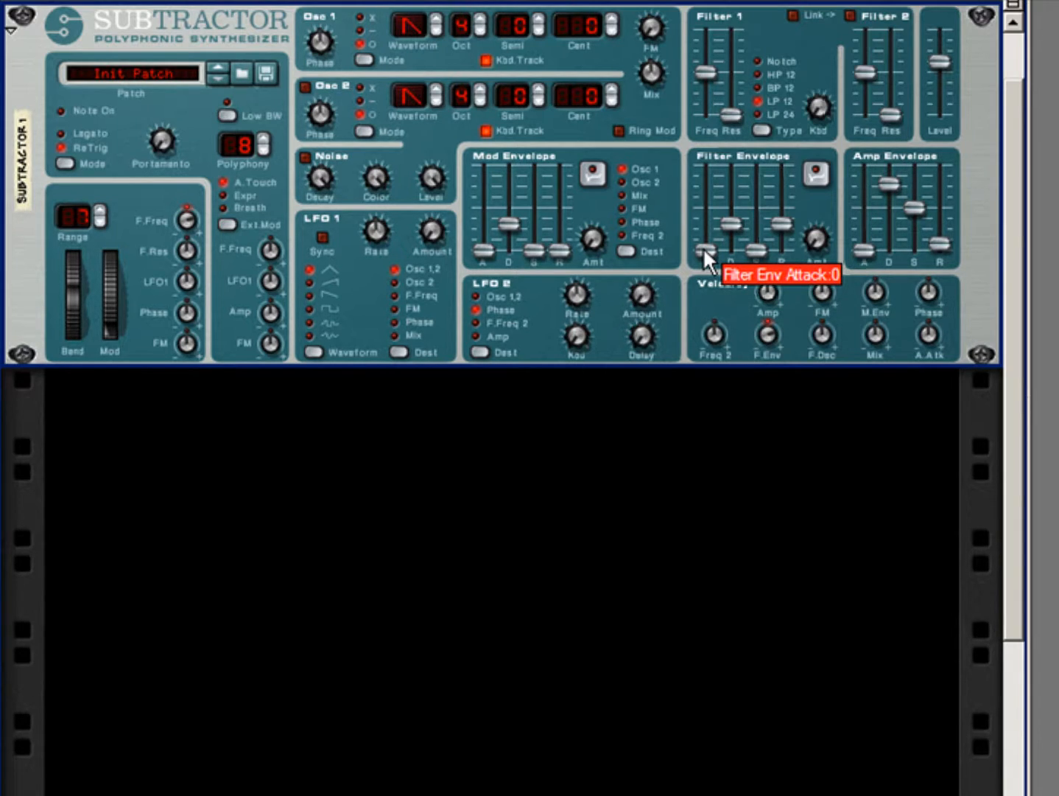
pyautogui.moveTo(703, 244); pyautogui.dragTo(701, 177)
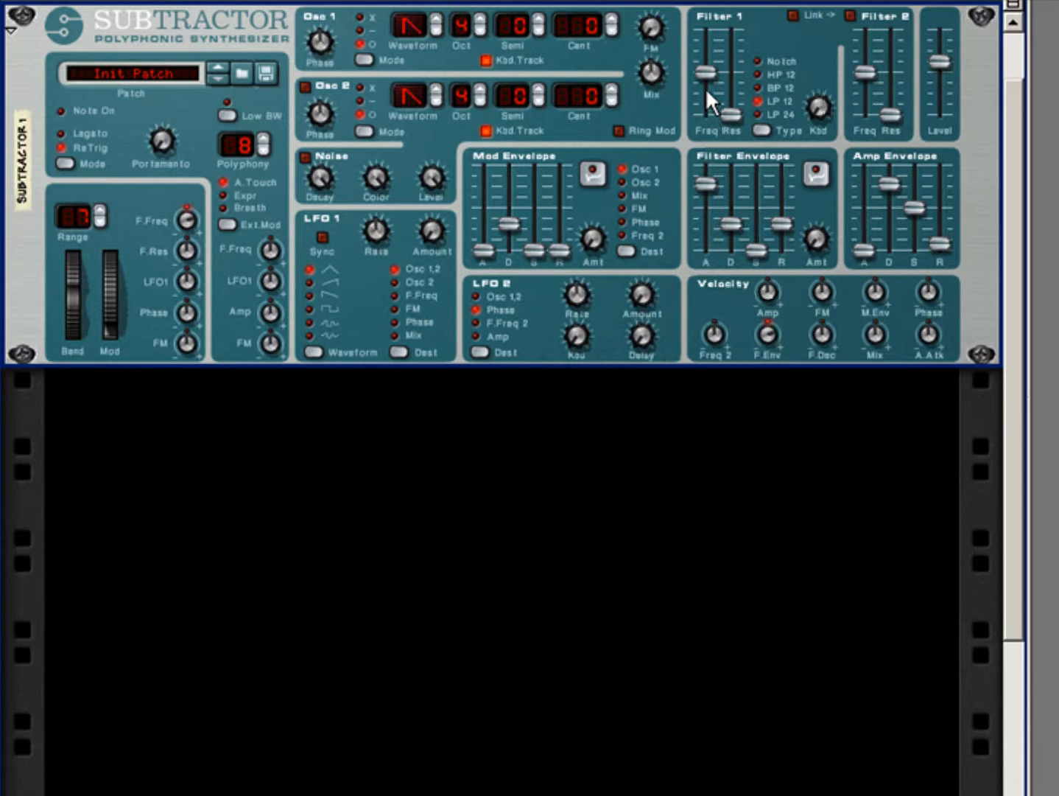
pyautogui.moveTo(706, 73)
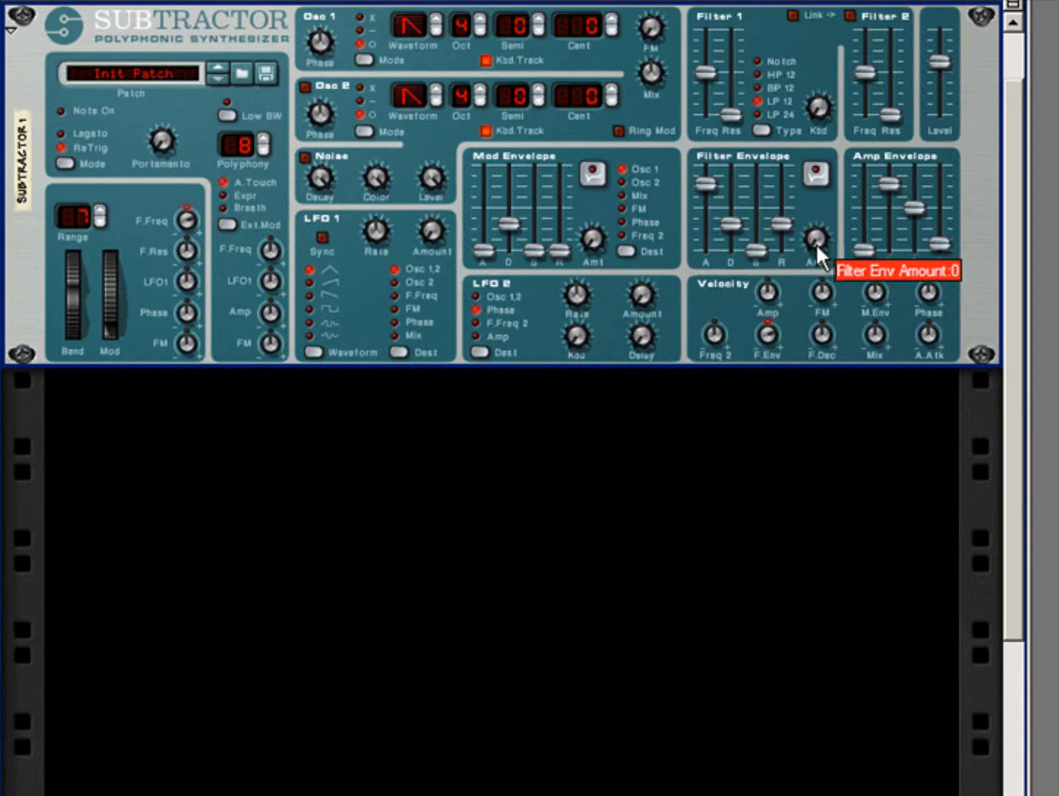
pyautogui.moveTo(816, 242); pyautogui.dragTo(814, 167)
pyautogui.moveTo(812, 242); pyautogui.dragTo(812, 233)
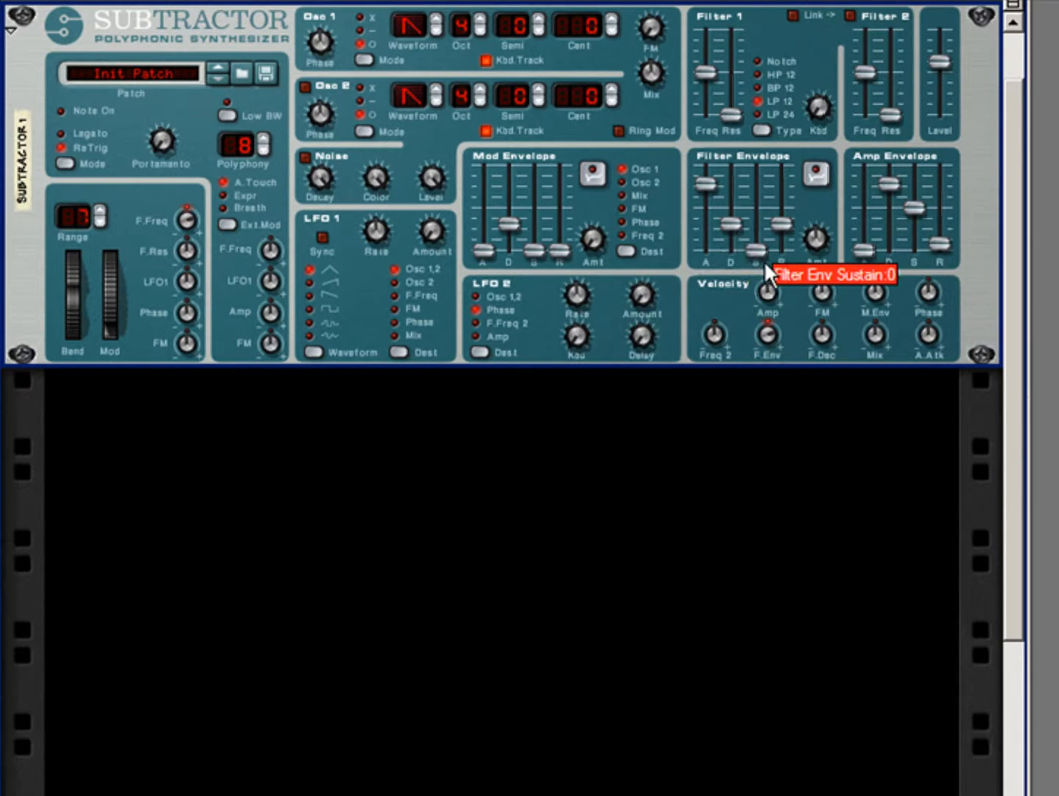
# Set the filter envelope's decay to 84 and raise its sustain to slightly above 48.
pyautogui.moveTo(730, 221); pyautogui.dragTo(732, 193)
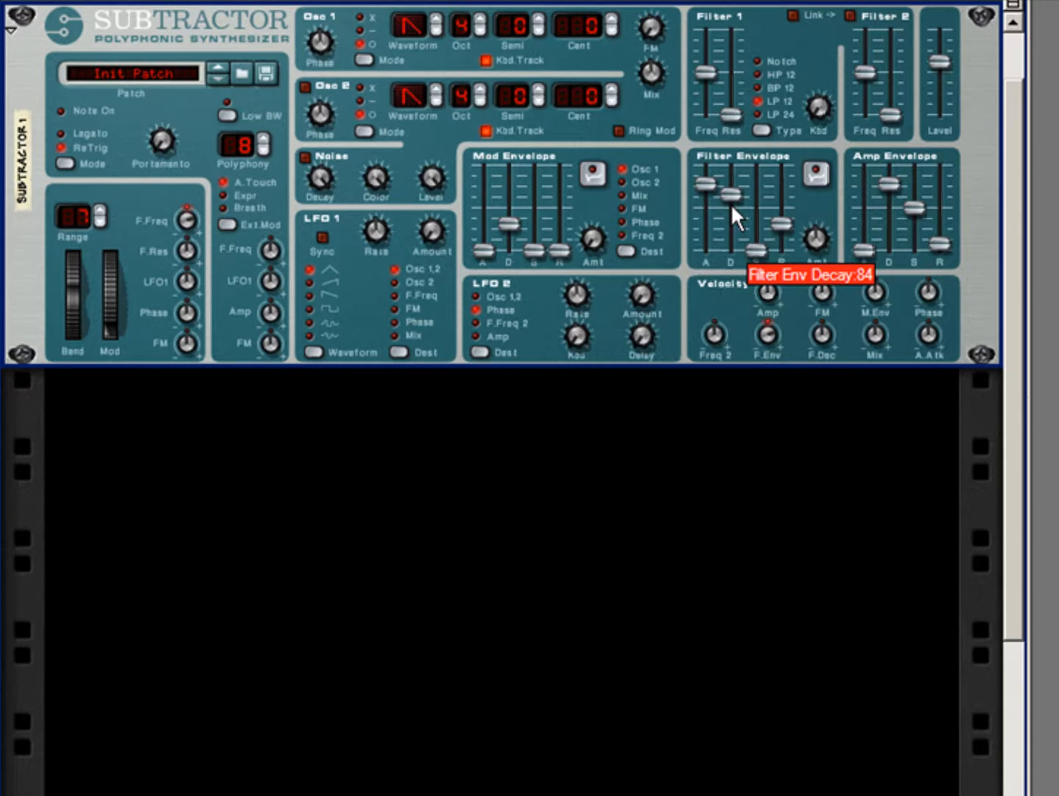
pyautogui.moveTo(754, 249); pyautogui.dragTo(754, 216)
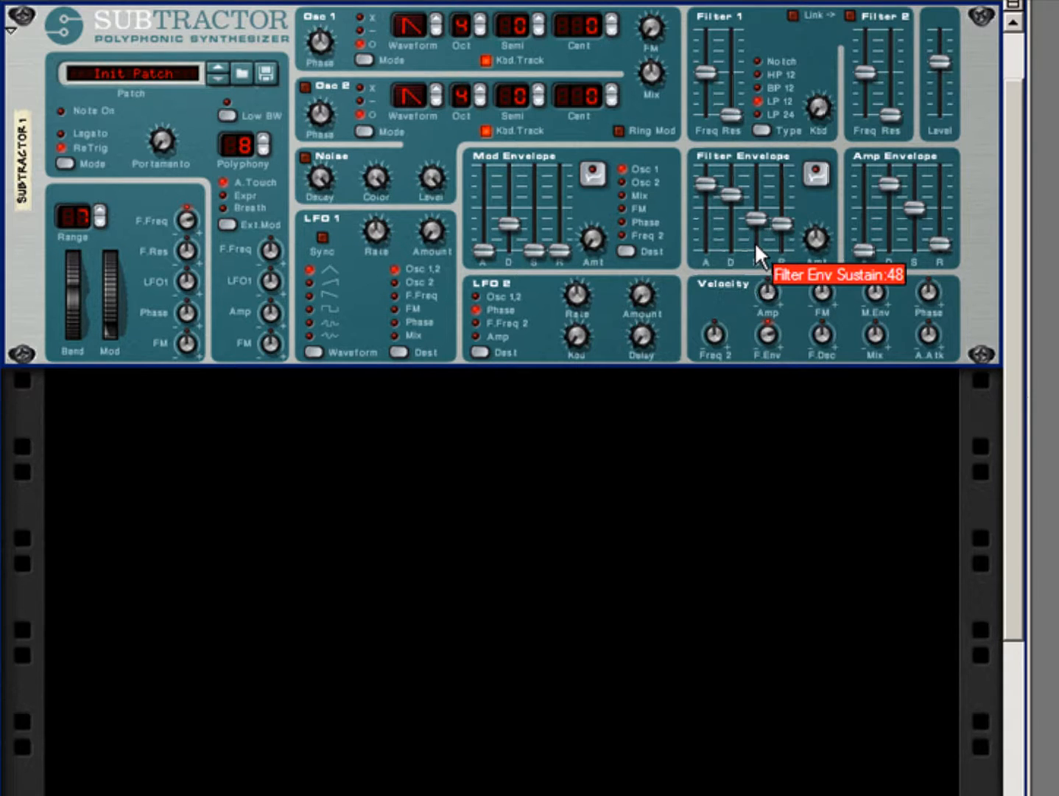
pyautogui.moveTo(752, 217); pyautogui.dragTo(751, 212)
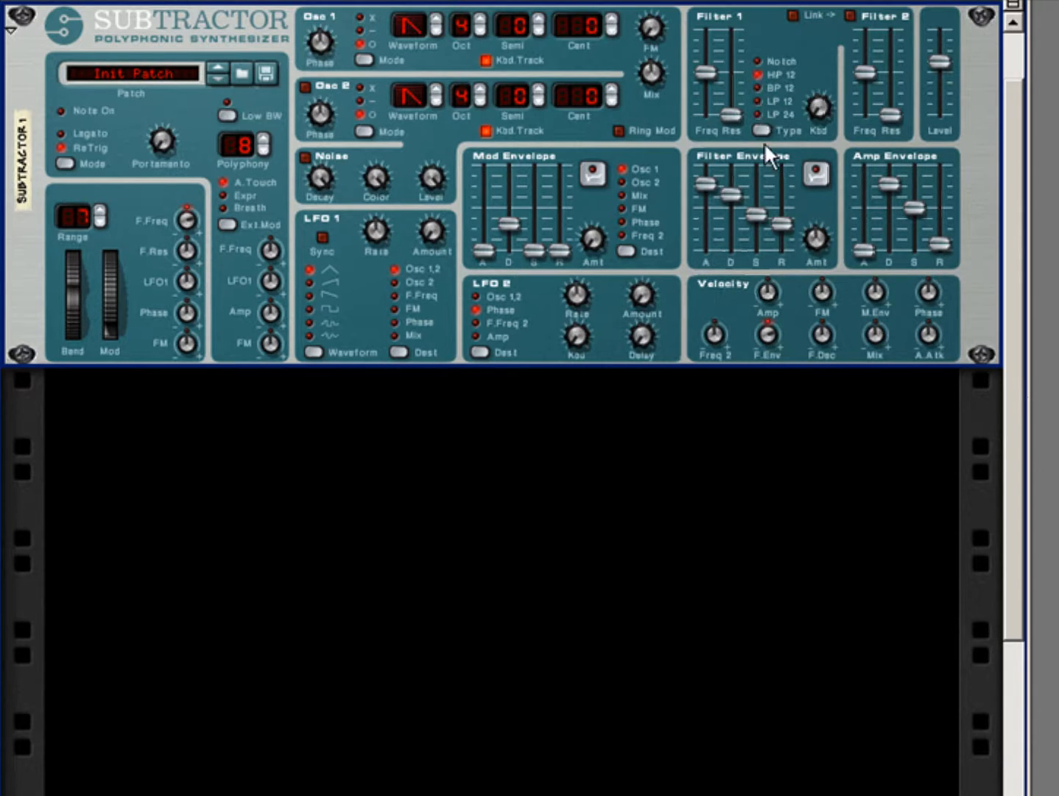
# With Filter 1 switched to BP 12, lower the filter envelope amount to 10.
pyautogui.moveTo(768, 197)
pyautogui.moveTo(817, 238)
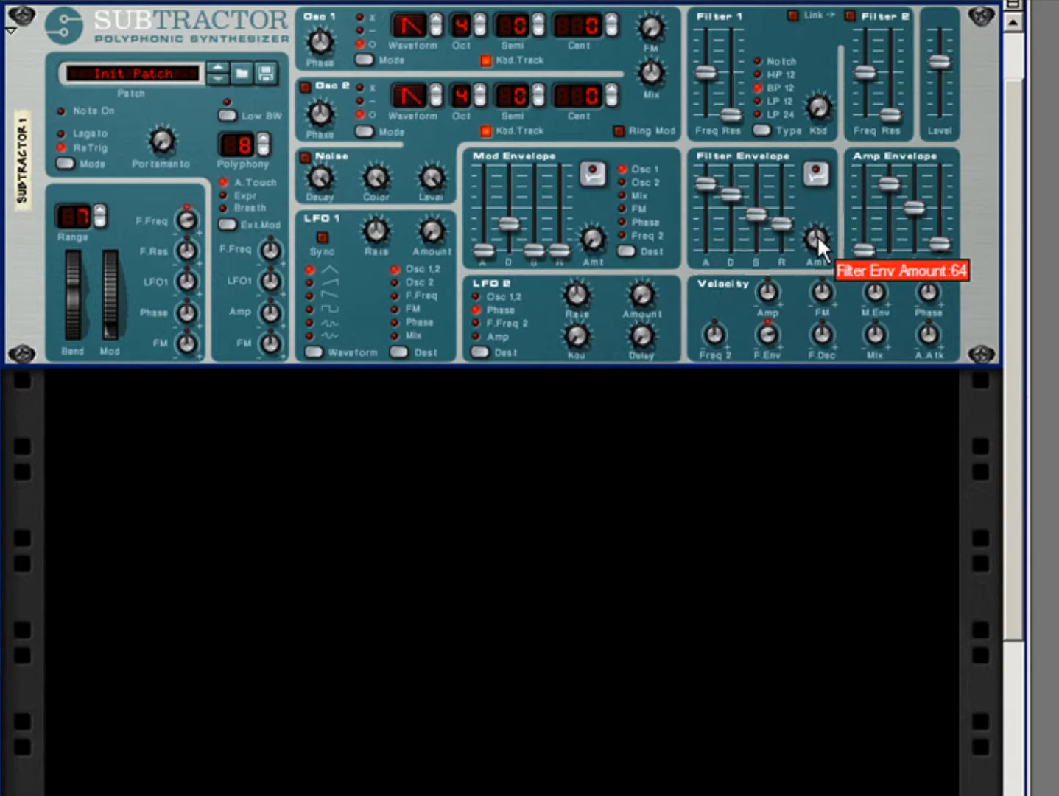
pyautogui.moveTo(817, 235); pyautogui.dragTo(819, 309)
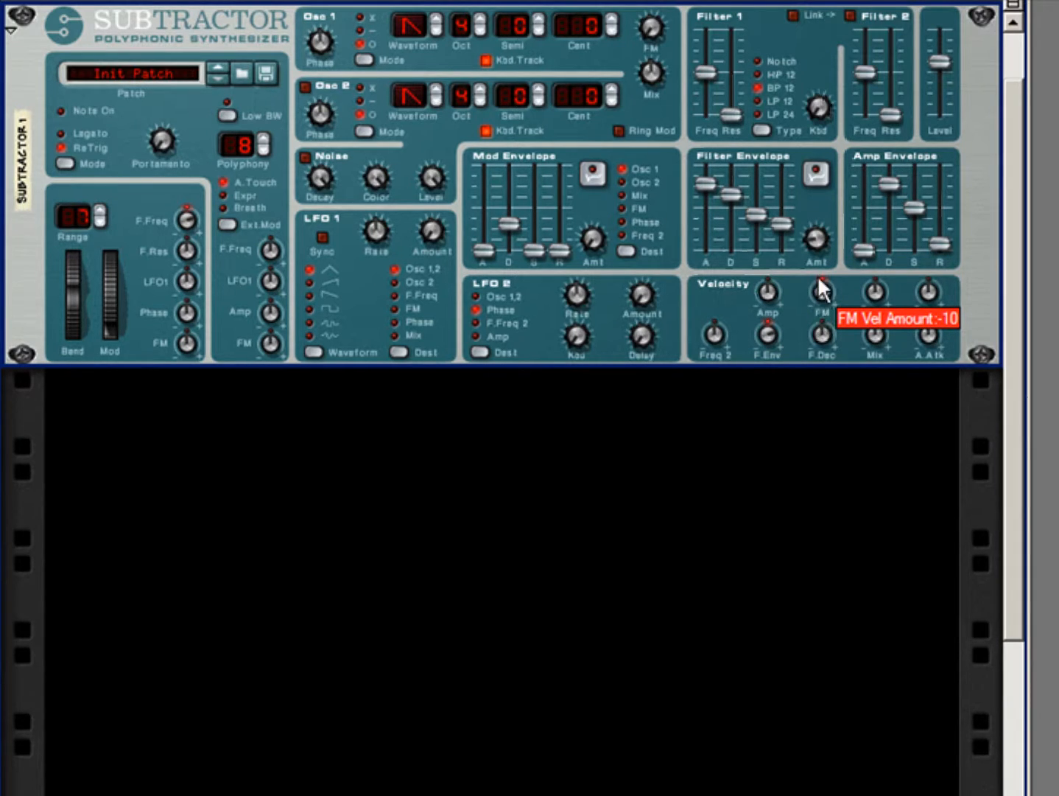
pyautogui.moveTo(815, 239); pyautogui.dragTo(814, 255)
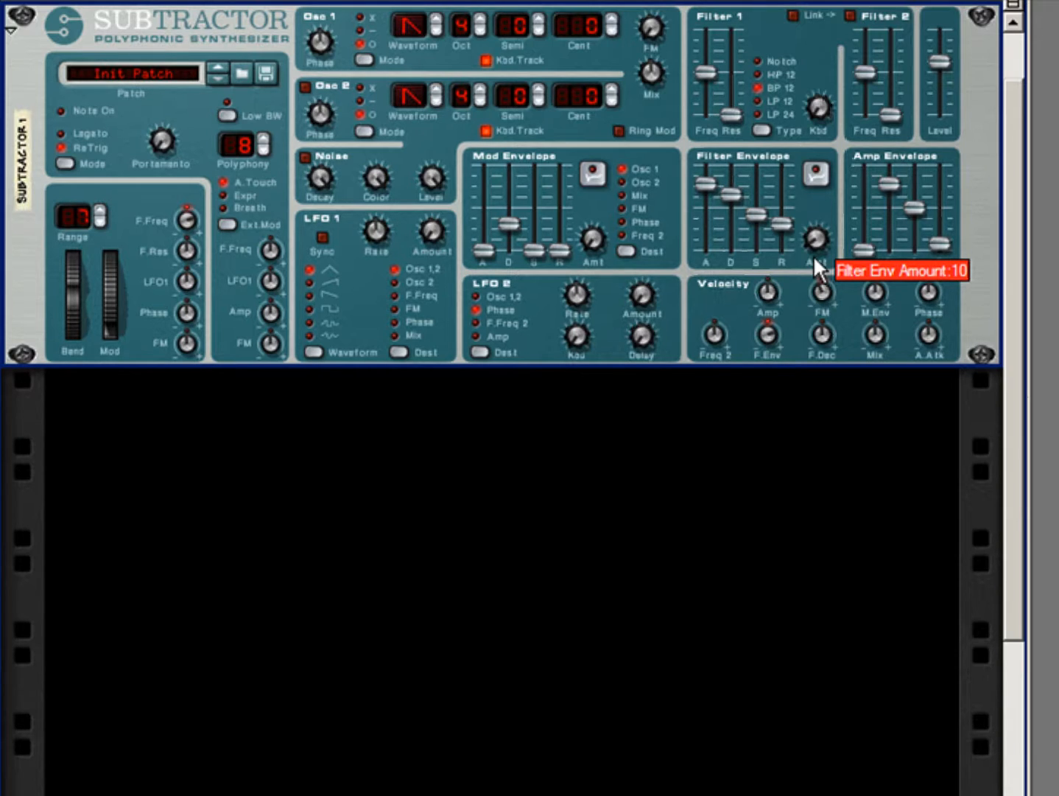
pyautogui.moveTo(814, 258); pyautogui.dragTo(821, 38)
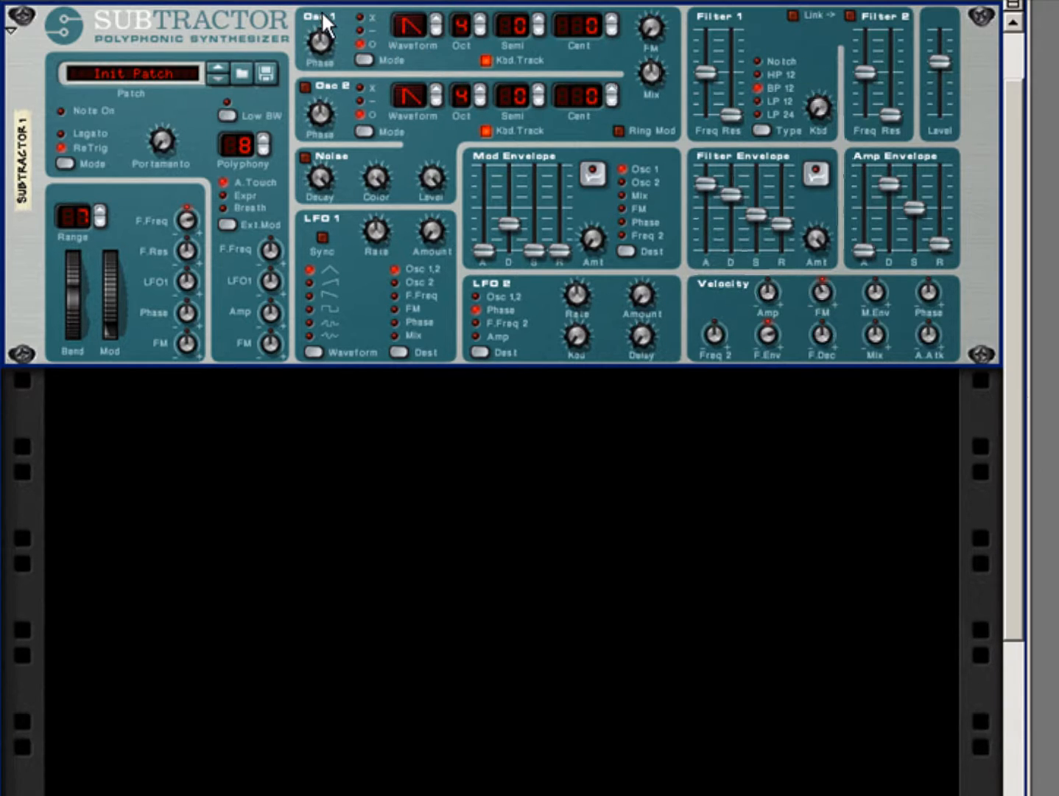
# Initialize the Subtractor's patch to restore all default settings.
pyautogui.rightClick(261, 49)
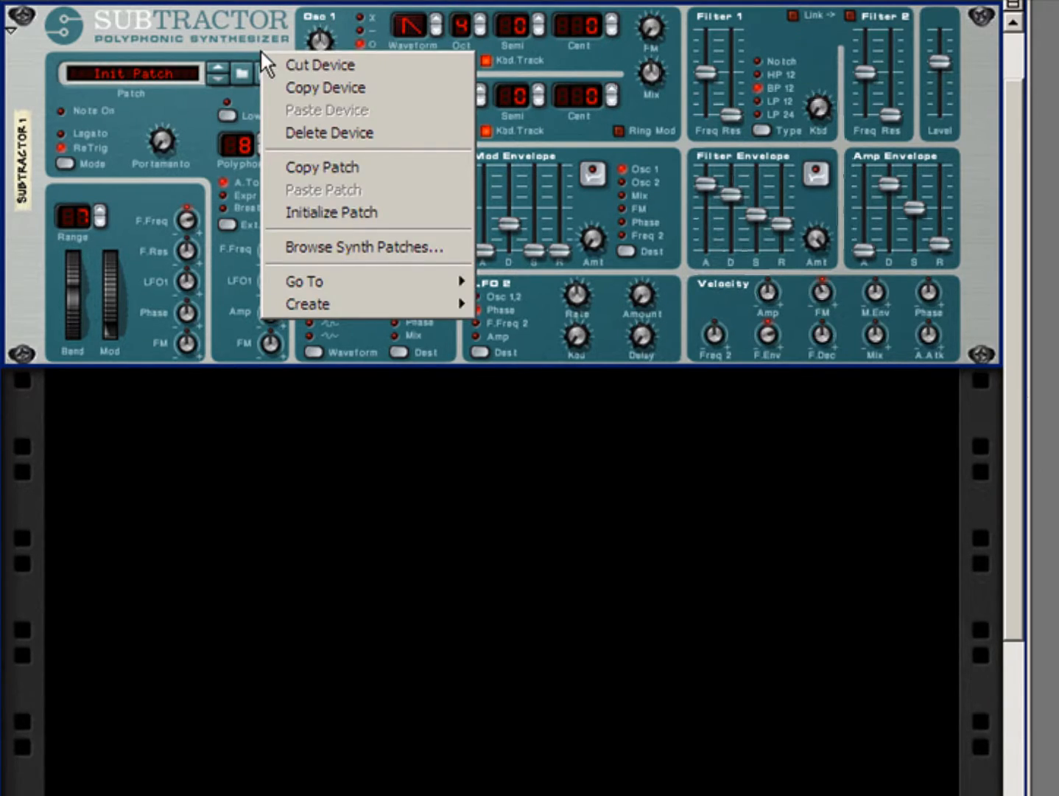
pyautogui.click(302, 211)
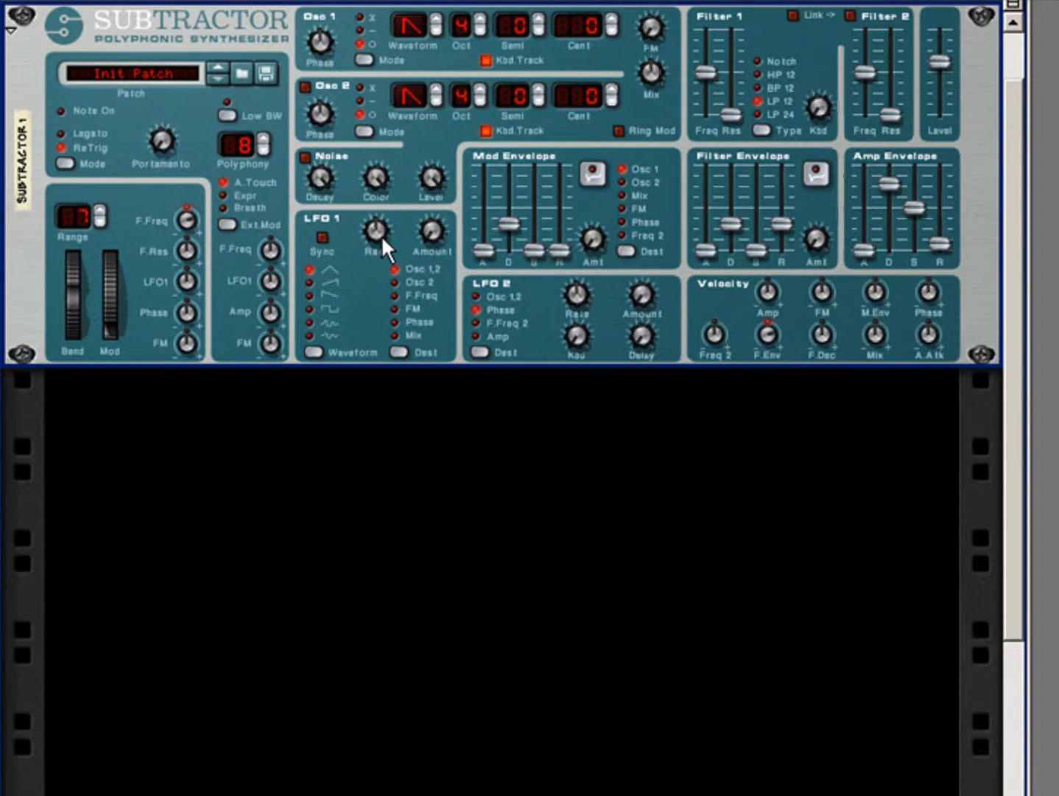
# Adjust LFO 1's amount, choose its triangle waveform, and turn its rate down and up.
pyautogui.moveTo(381, 235)
pyautogui.moveTo(428, 235)
pyautogui.moveTo(426, 233)
pyautogui.mouseDown()
pyautogui.moveTo(412, 187)
pyautogui.moveTo(423, 231)
pyautogui.mouseUp()
pyautogui.click(309, 270)
pyautogui.moveTo(372, 226); pyautogui.dragTo(358, 268)
pyautogui.moveTo(365, 230); pyautogui.dragTo(383, 155)
# With LFO 1 routed to F.Freq, turn its amount up, slow its rate, and bring the amount back down.
pyautogui.moveTo(425, 239)
pyautogui.moveTo(425, 237); pyautogui.dragTo(433, 131)
pyautogui.moveTo(374, 226)
pyautogui.moveTo(380, 230); pyautogui.dragTo(372, 283)
pyautogui.moveTo(433, 232); pyautogui.dragTo(411, 328)
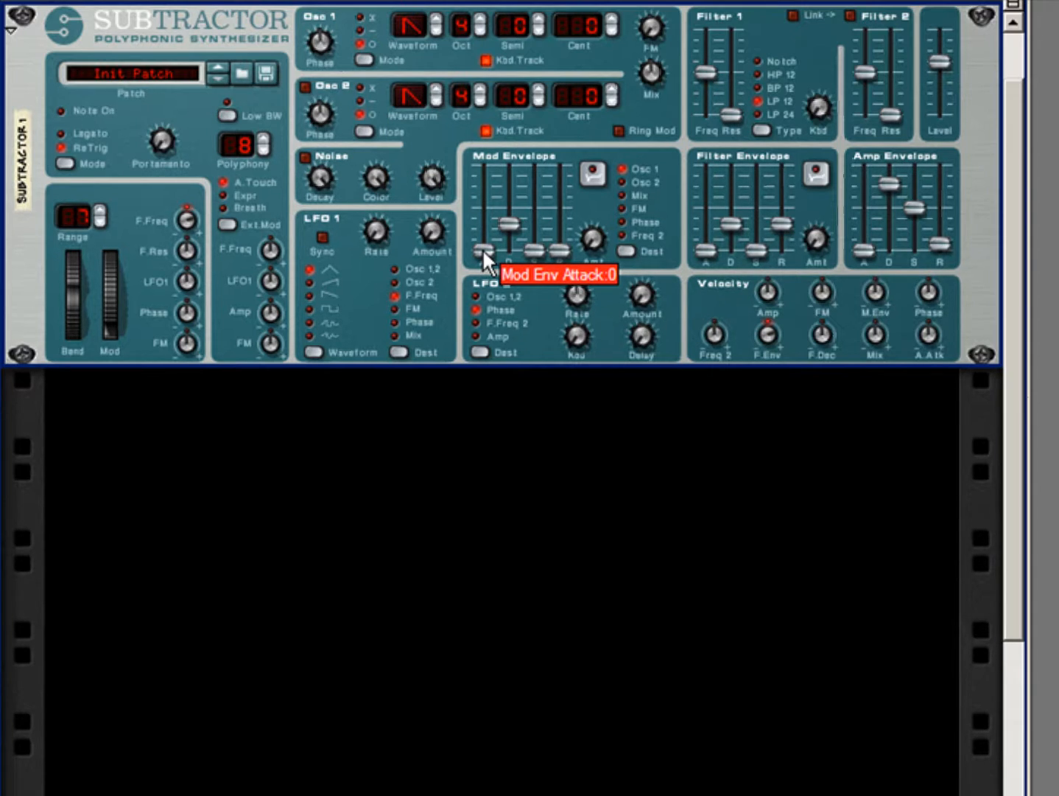
# Raise the mod envelope's attack and decay, and set its sustain to 50.
pyautogui.moveTo(482, 248); pyautogui.dragTo(508, 184)
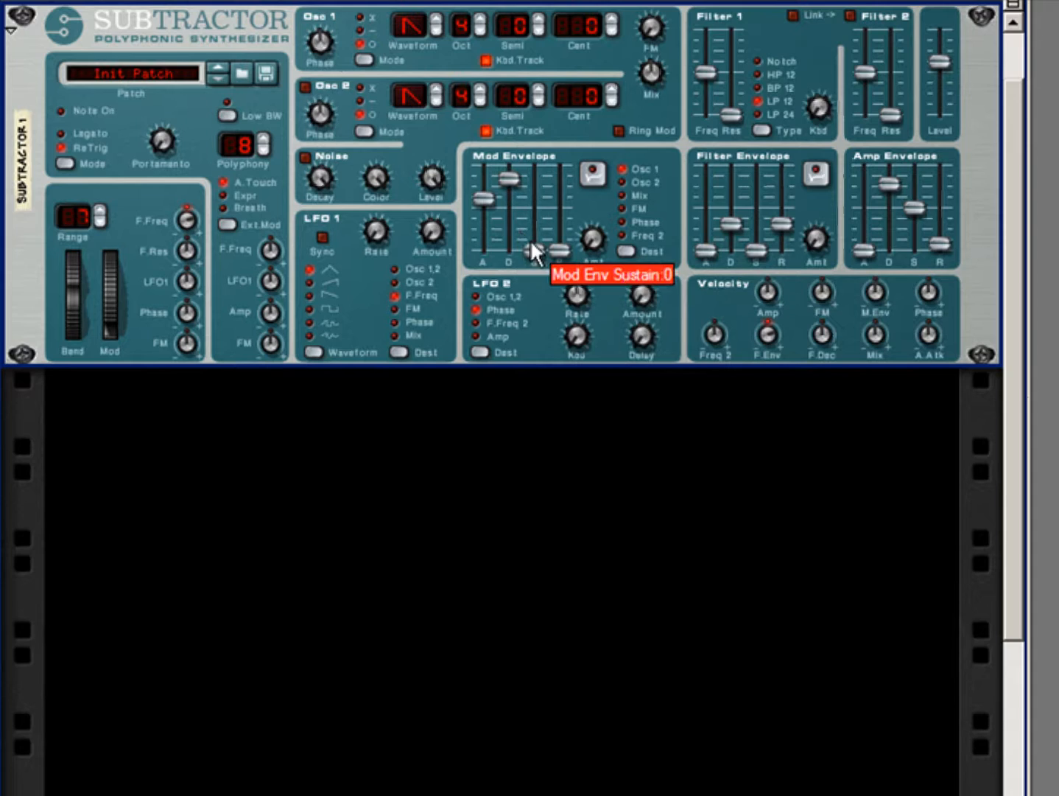
pyautogui.moveTo(536, 243); pyautogui.dragTo(531, 211)
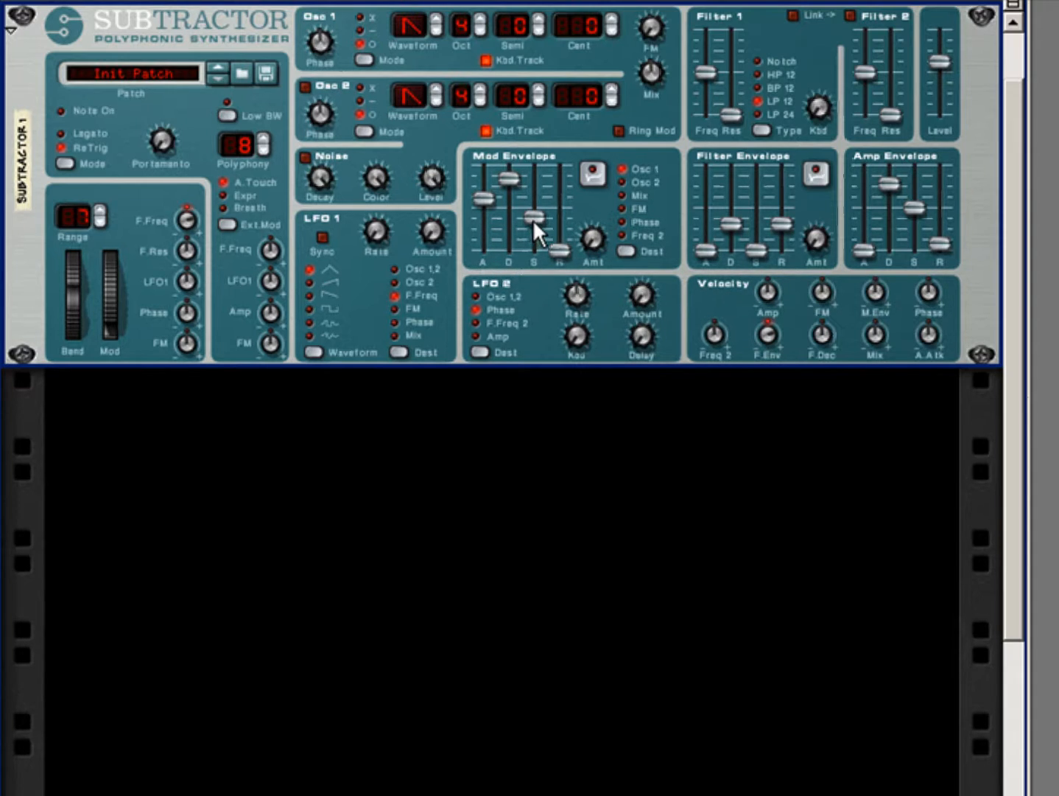
pyautogui.moveTo(532, 217)
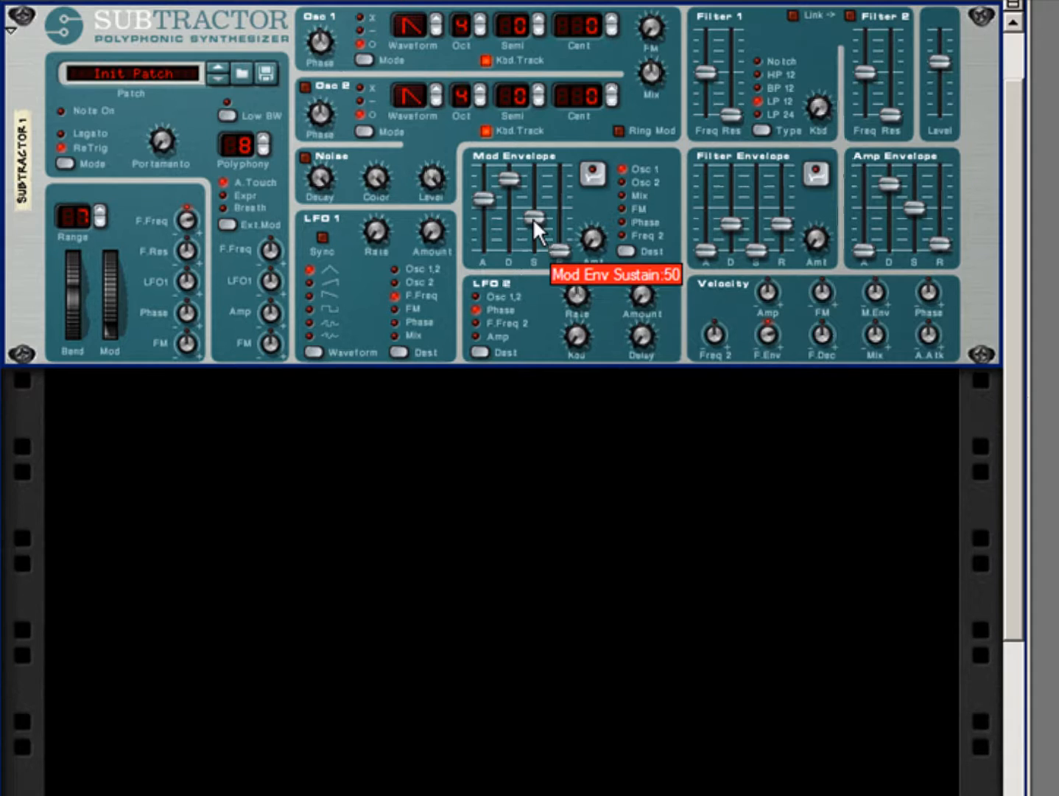
# Increase the mod envelope's amount, route it to Mix with Osc 2 enabled, and adjust the oscillator mix.
pyautogui.moveTo(600, 235); pyautogui.dragTo(601, 168)
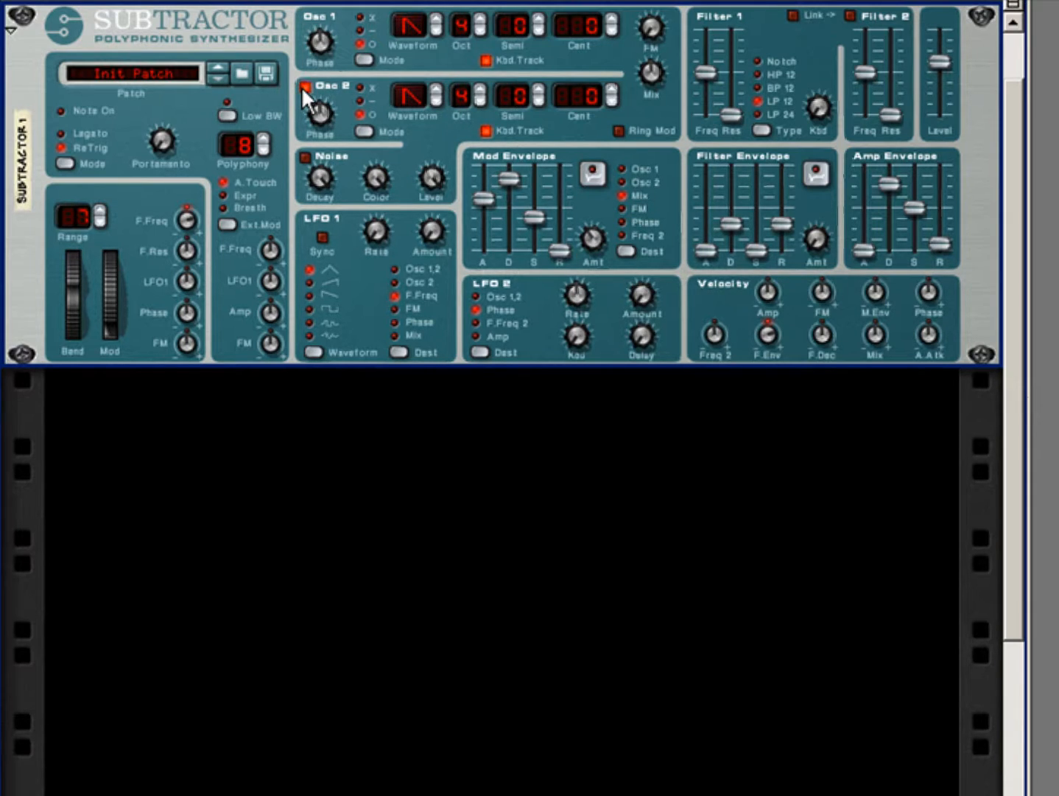
pyautogui.moveTo(639, 78)
pyautogui.mouseDown()
pyautogui.moveTo(655, 33)
pyautogui.moveTo(638, 70)
pyautogui.mouseUp()
# Change the mod envelope's destination to Freq 2 and enable Filter 2.
pyautogui.moveTo(547, 259)
pyautogui.click(621, 235)
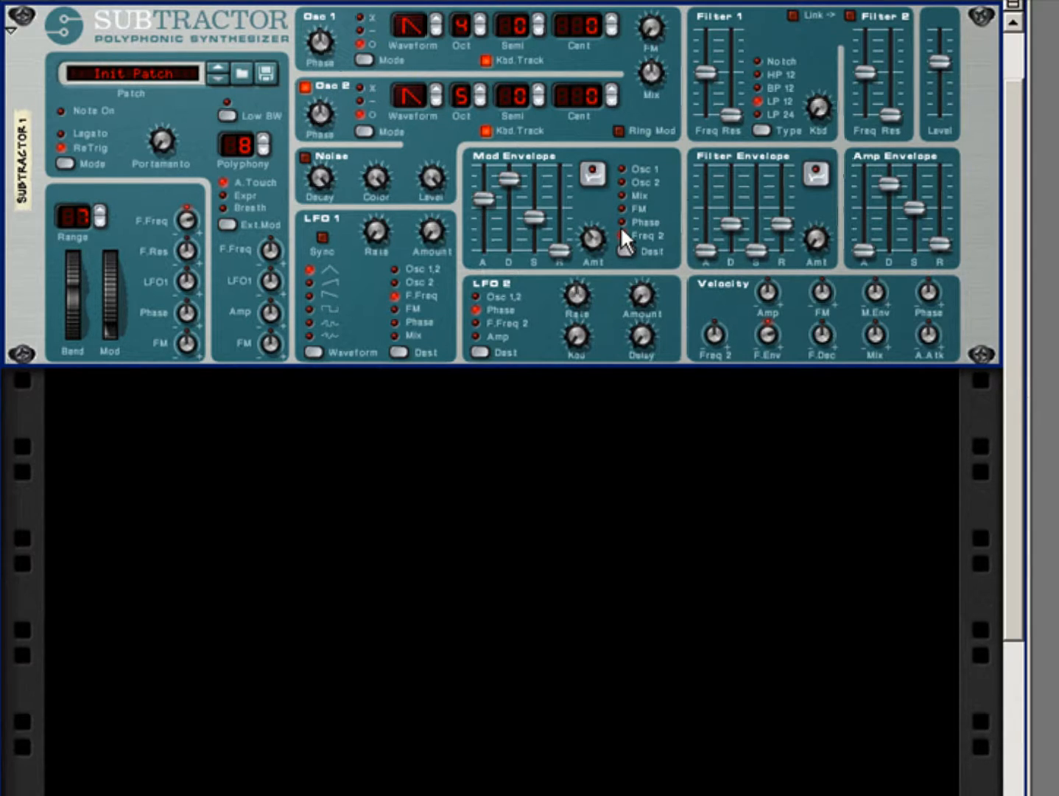
pyautogui.click(850, 16)
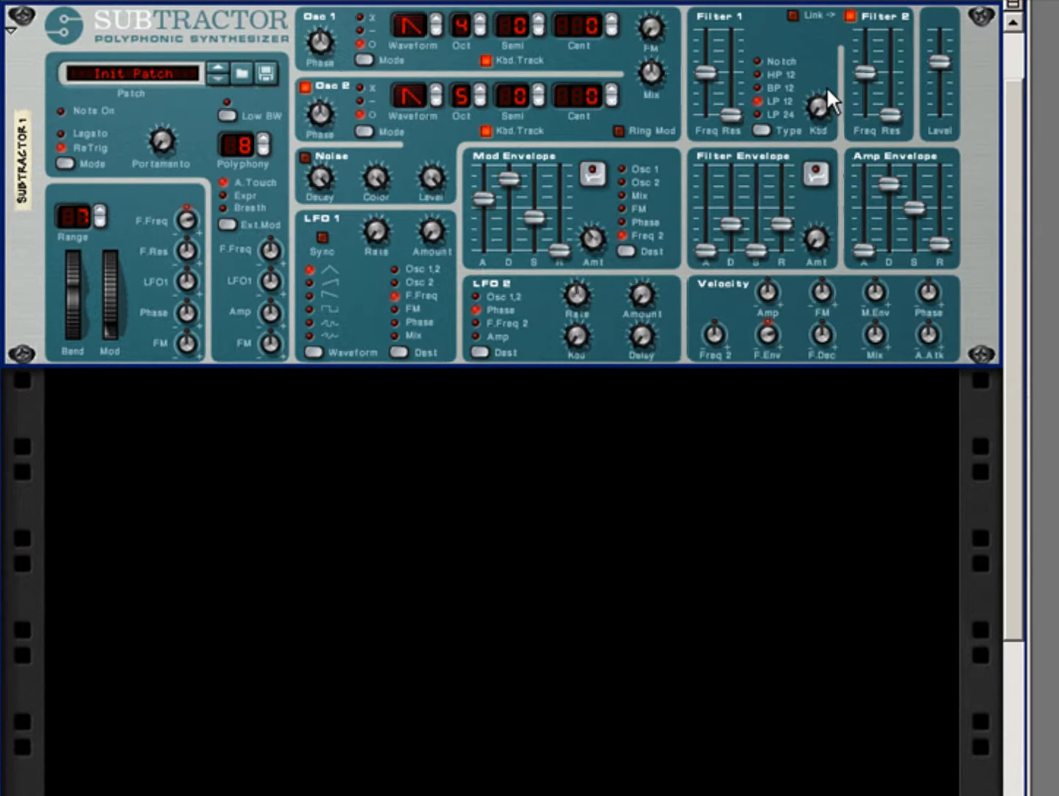